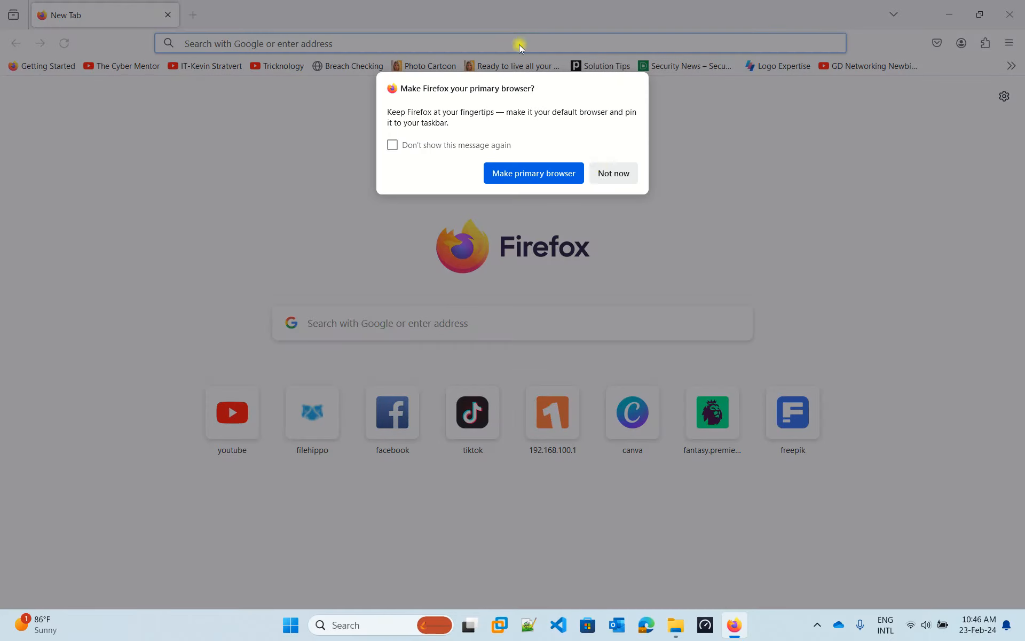
- Dismiss Firefox's default-browser prompt and go to google.com
click(609, 172)
click(410, 47)
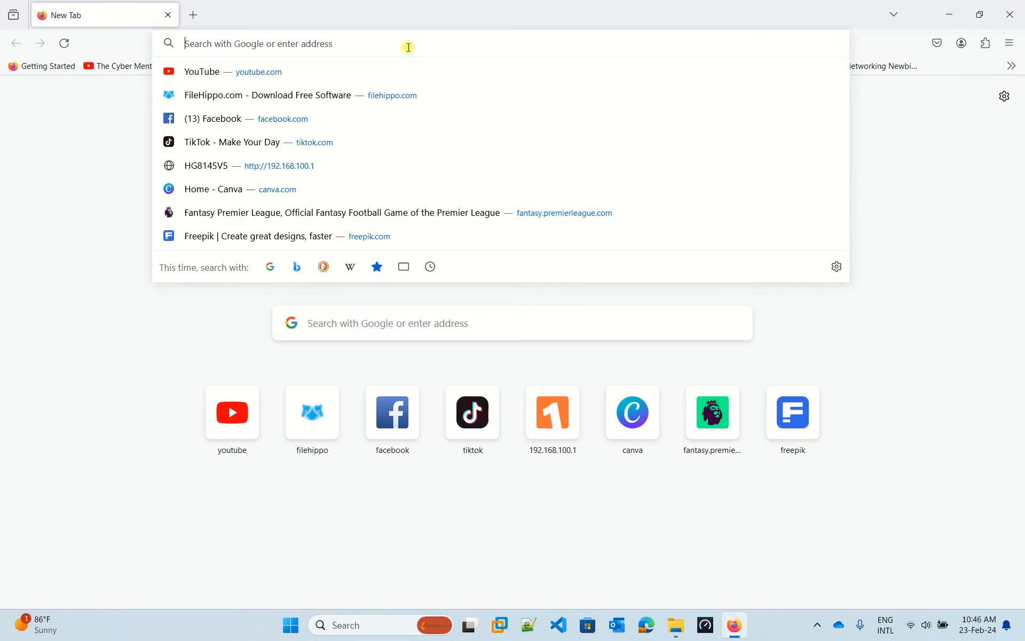
text(google.com)
key(Return)
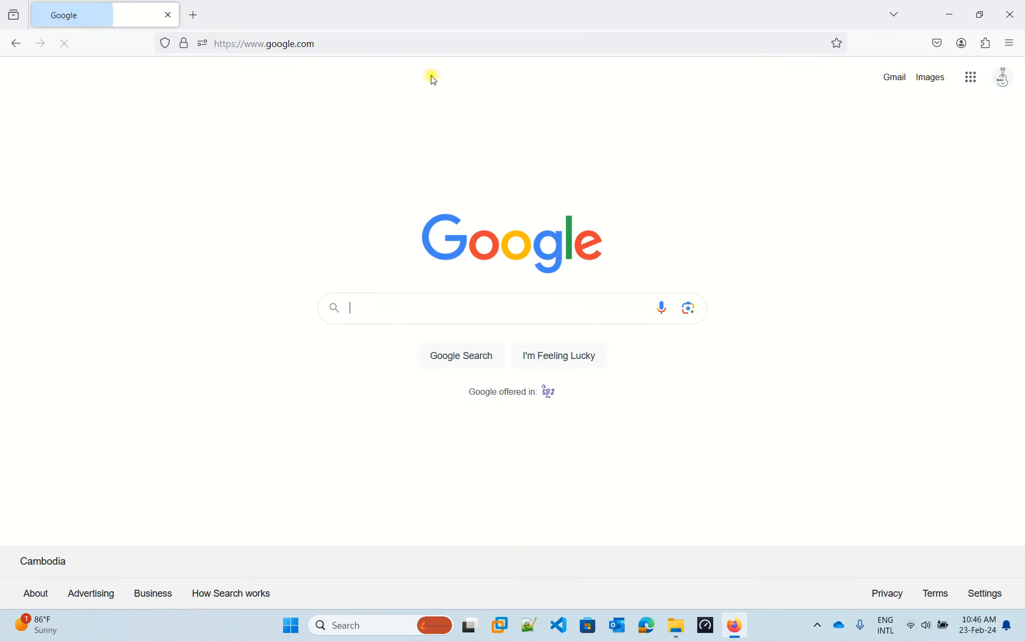
- Search Google for 'rufus download' and open the official rufus.ie website
click(446, 306)
text(ruf)
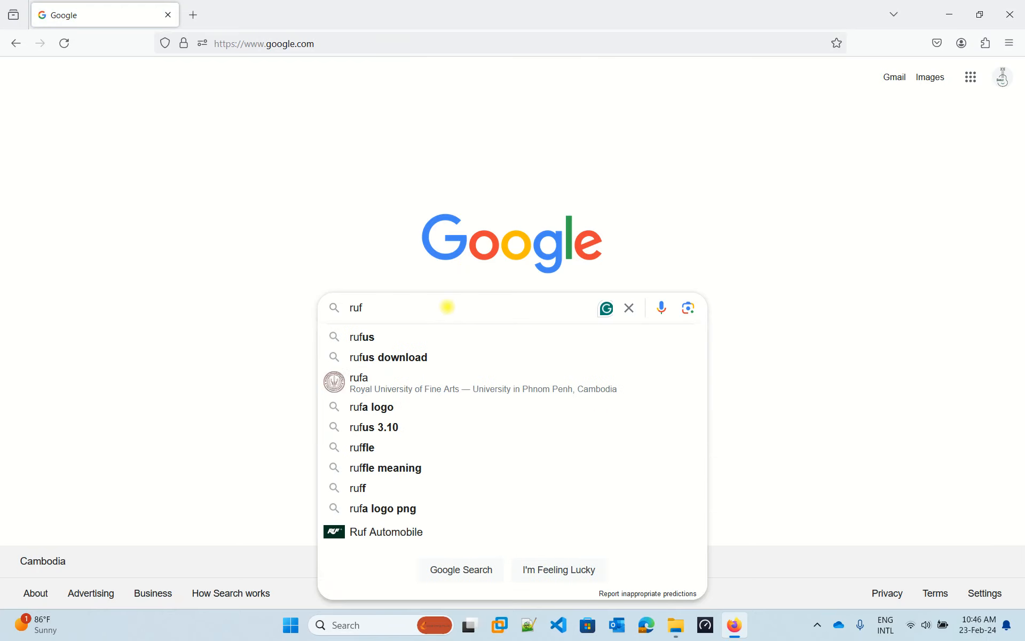
key(Down)
key(Down)
key(Return)
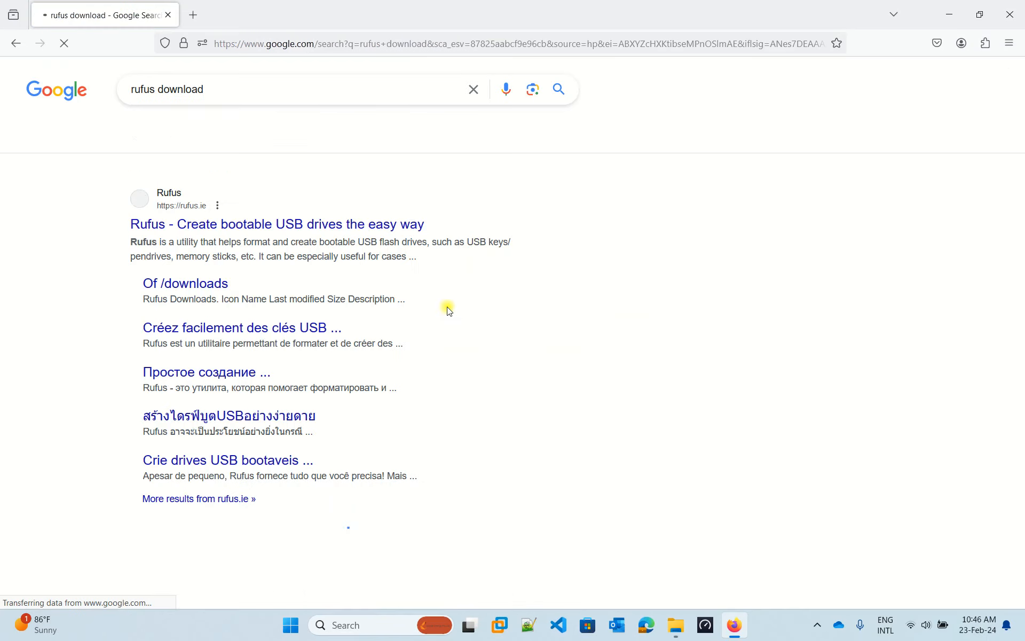
click(220, 230)
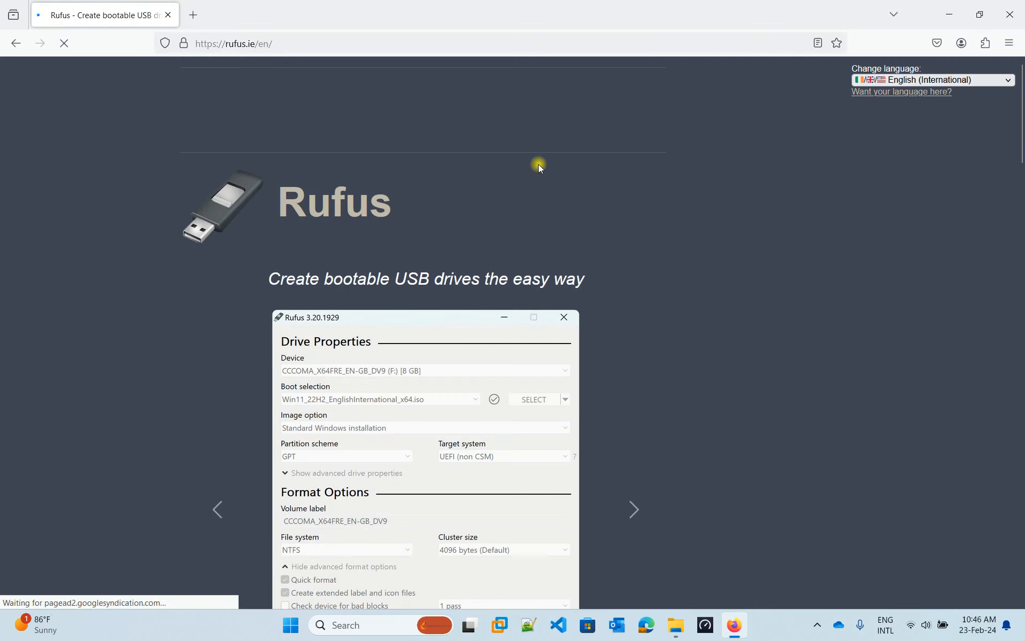
- Download rufus-4.4.exe for Windows x64 from rufus.ie, closing the pop-up ad
scroll(543, 346, down, 6)
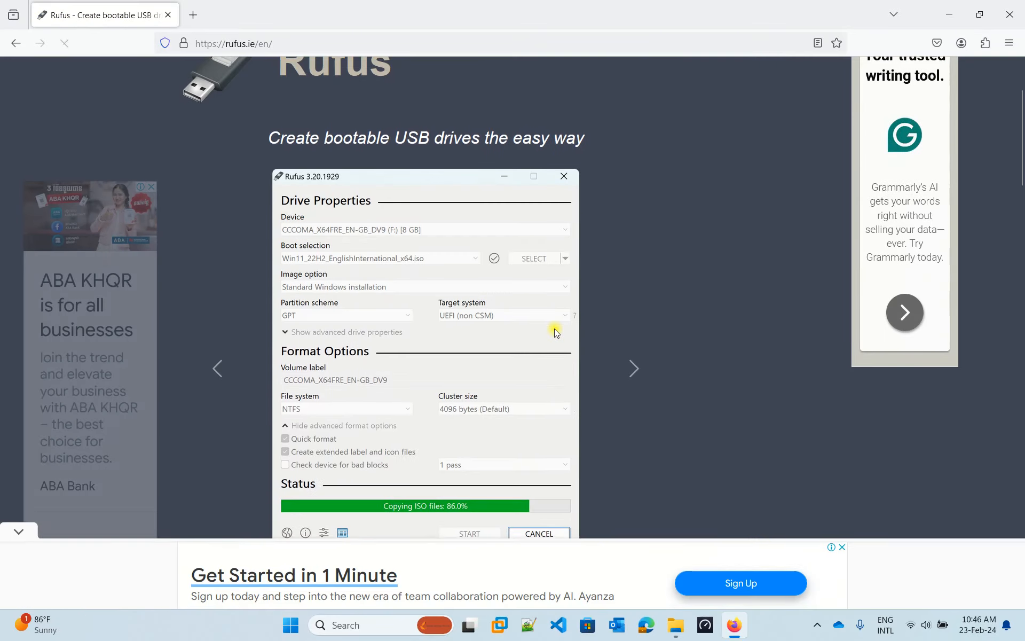
scroll(414, 397, down, 6)
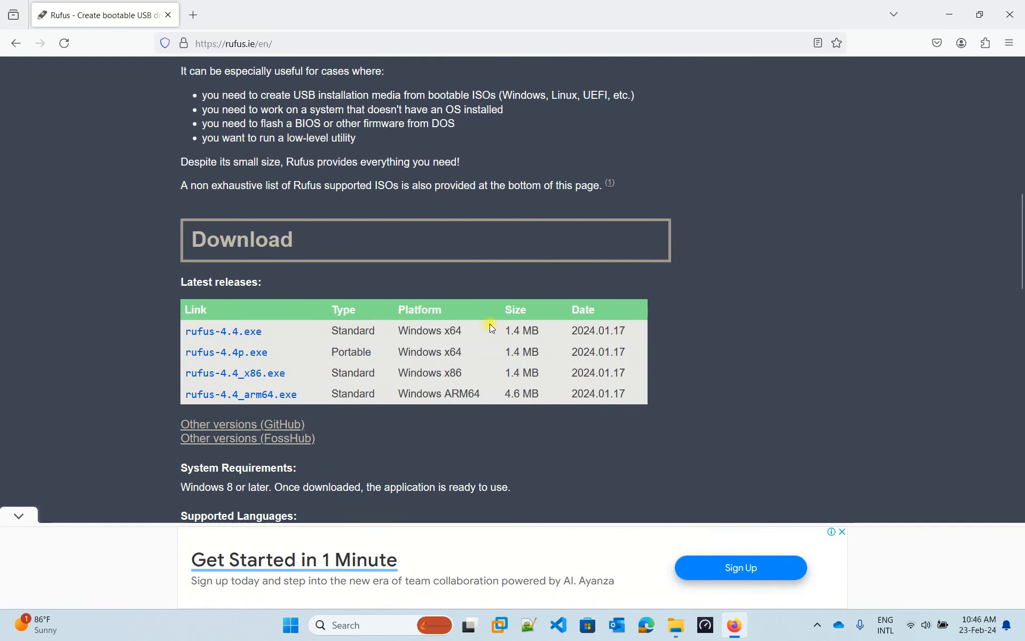
scroll(492, 324, down, 1)
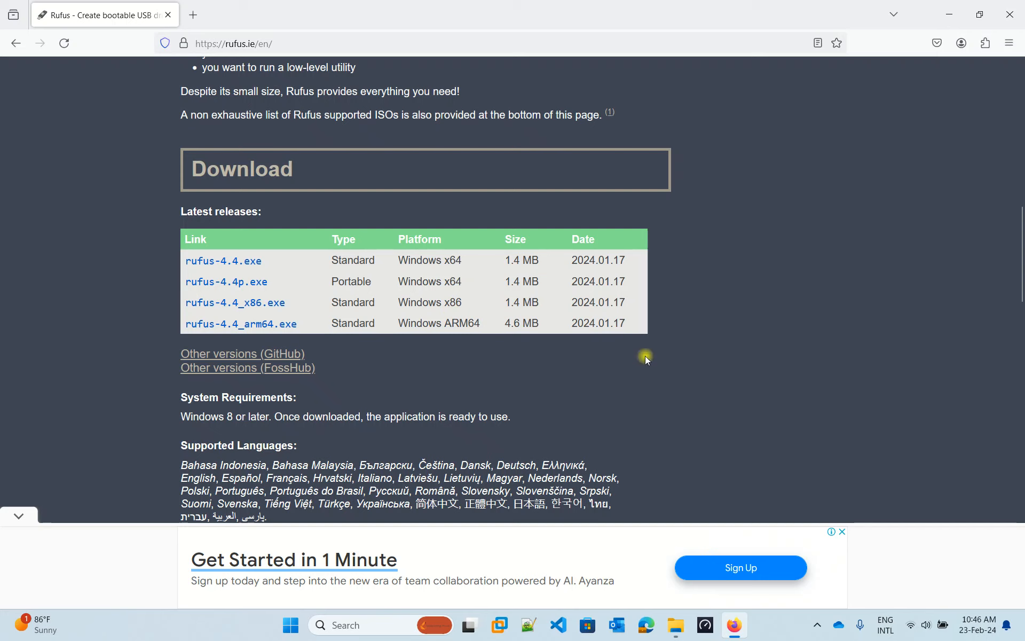
click(223, 261)
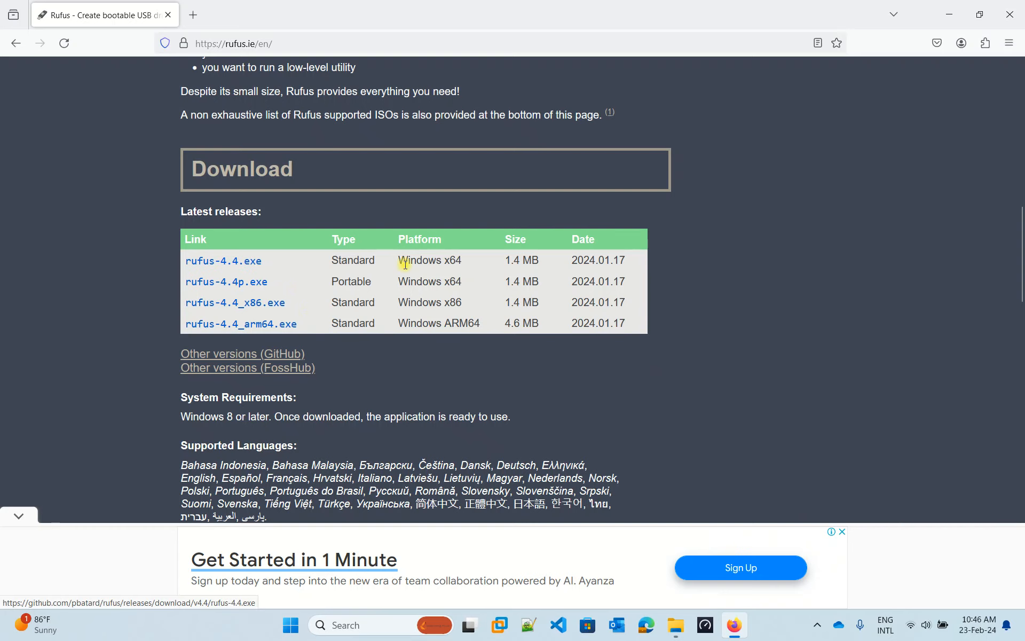
click(198, 261)
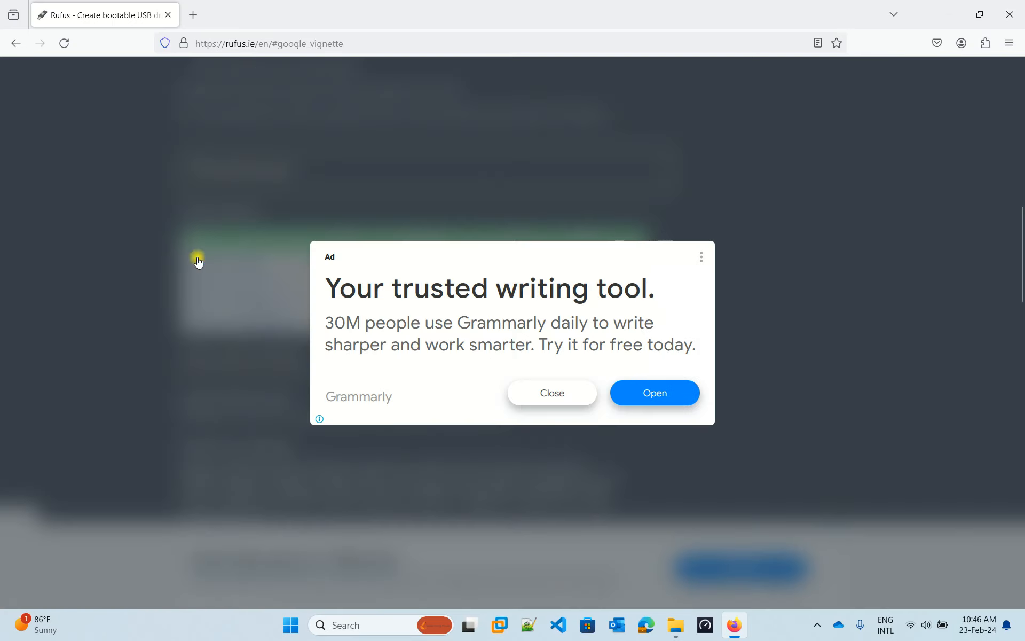
click(536, 393)
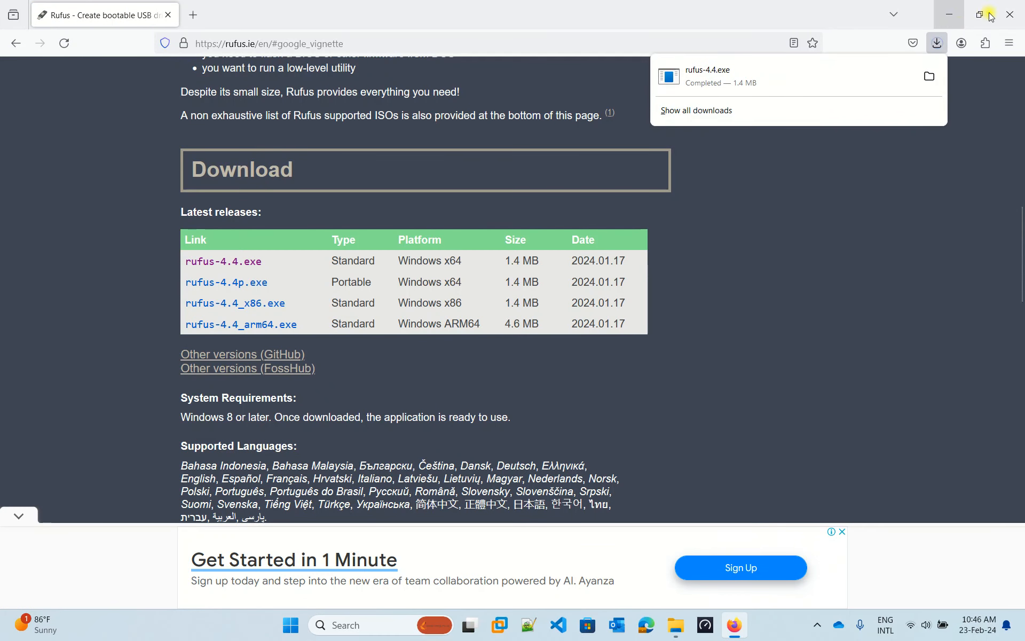
click(950, 14)
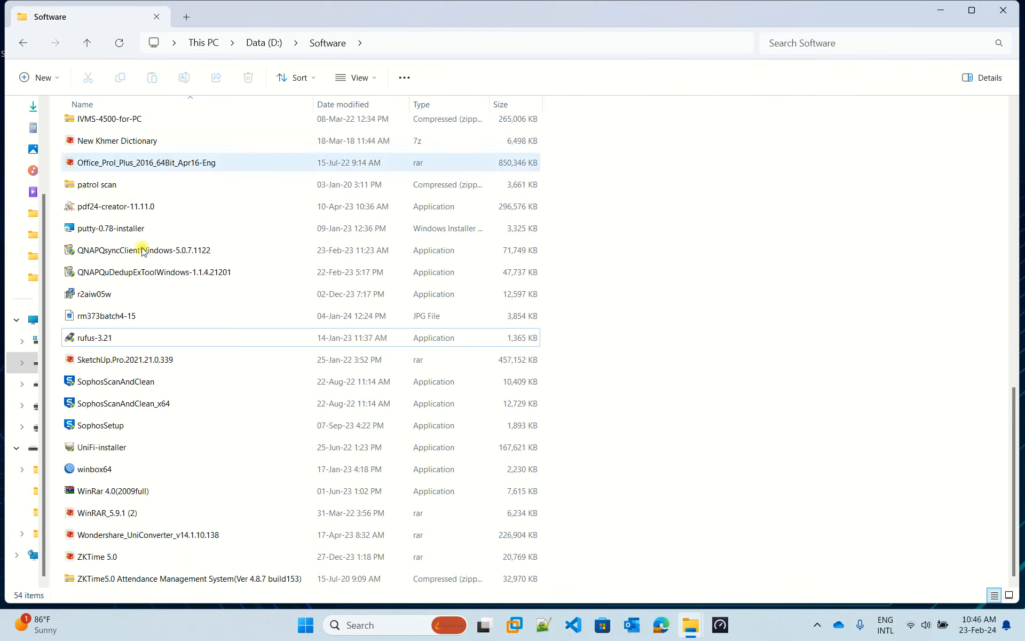
- Run rufus-3.21 from the Software folder on Data (D:), with the 32 GB USB (E:) detected
click(104, 337)
click(119, 319)
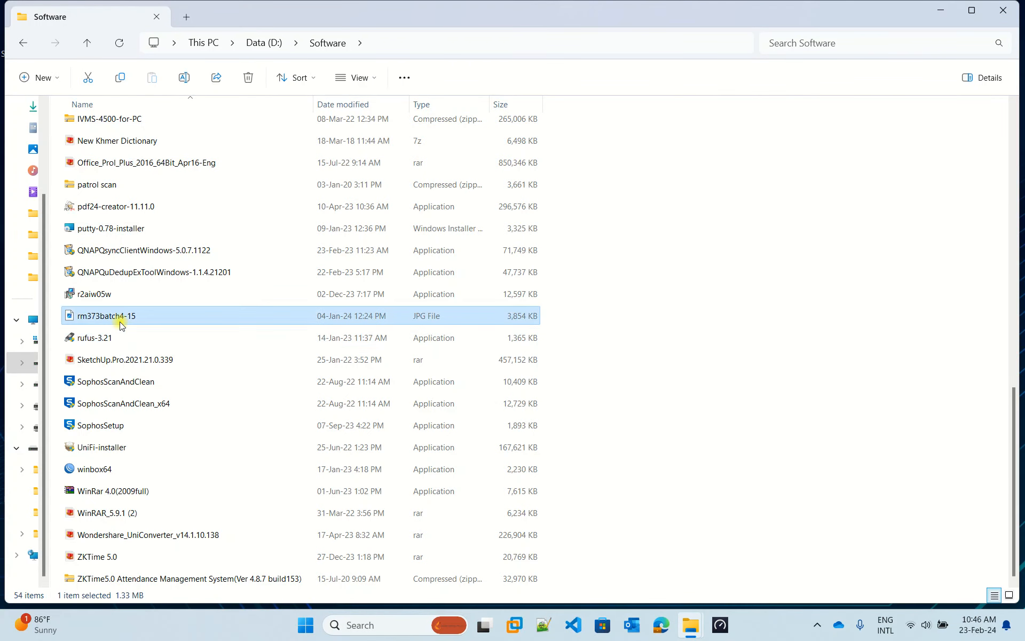
click(103, 338)
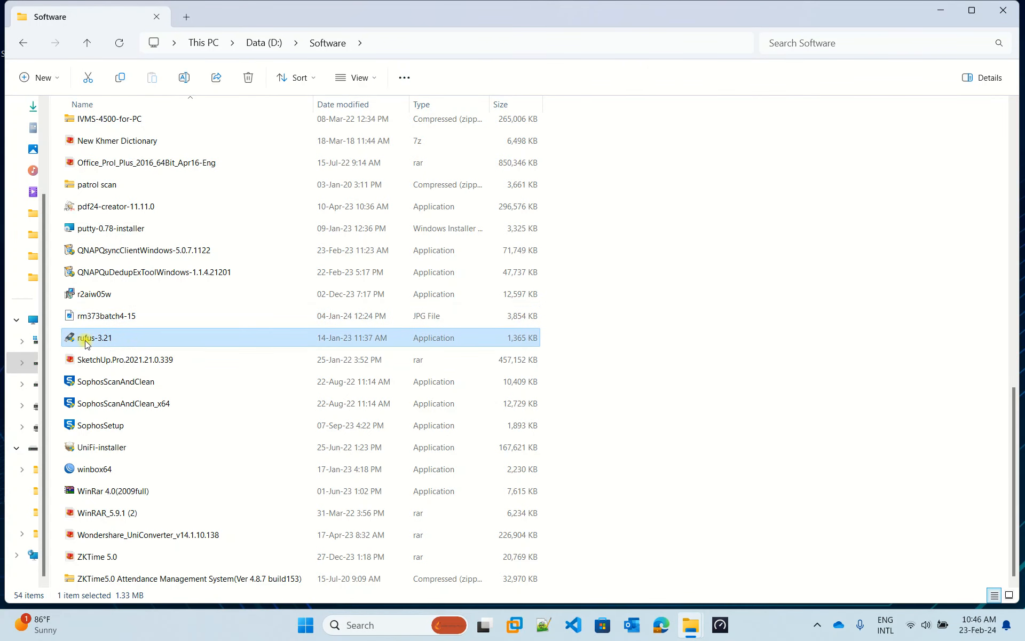
double_click(115, 340)
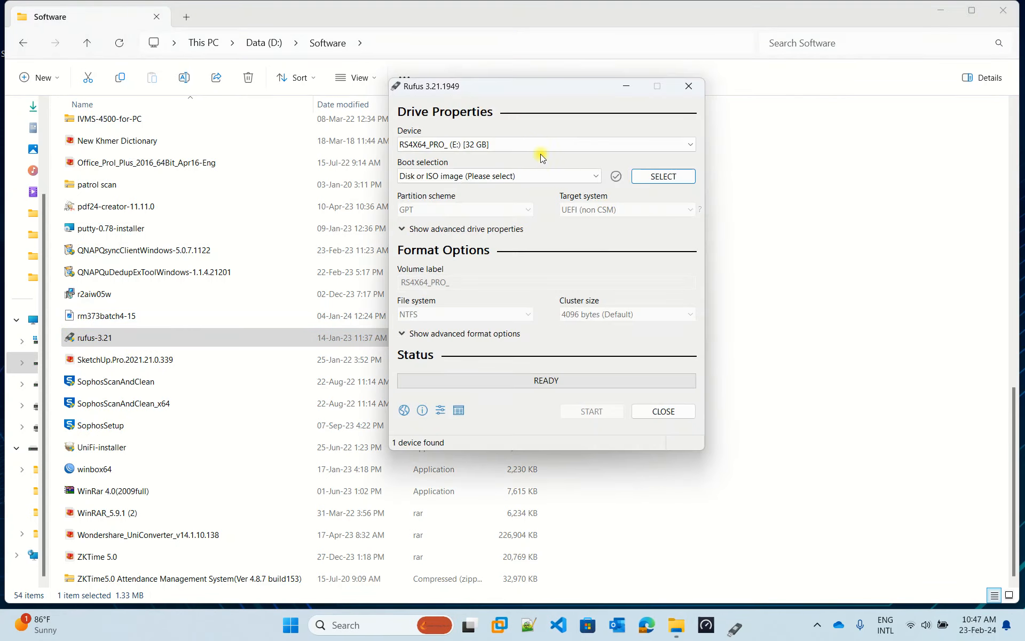
drag(570, 81, 535, 81)
click(447, 144)
click(447, 146)
click(447, 145)
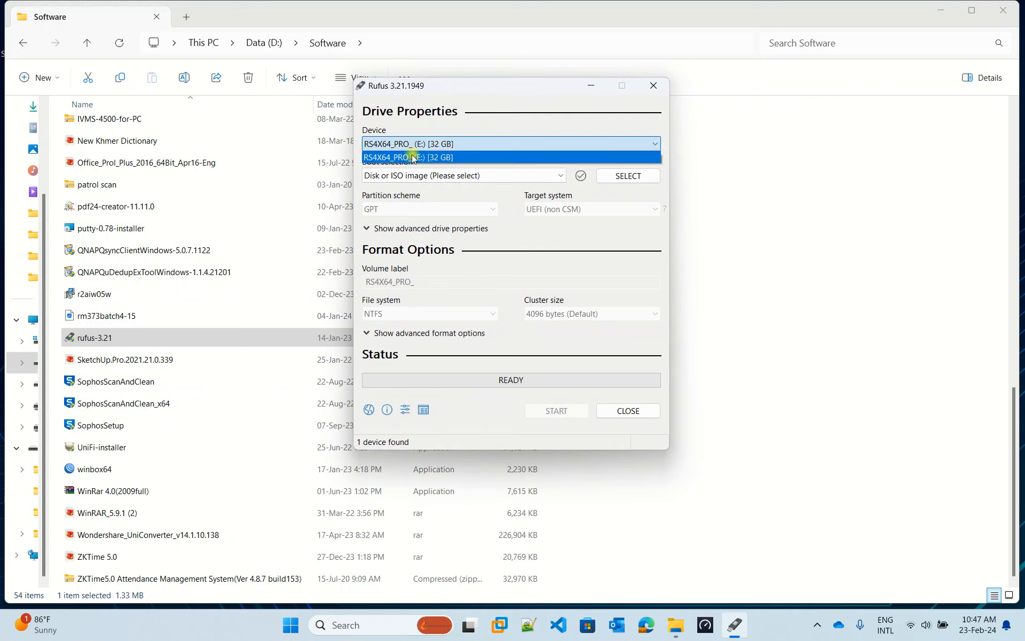
click(459, 154)
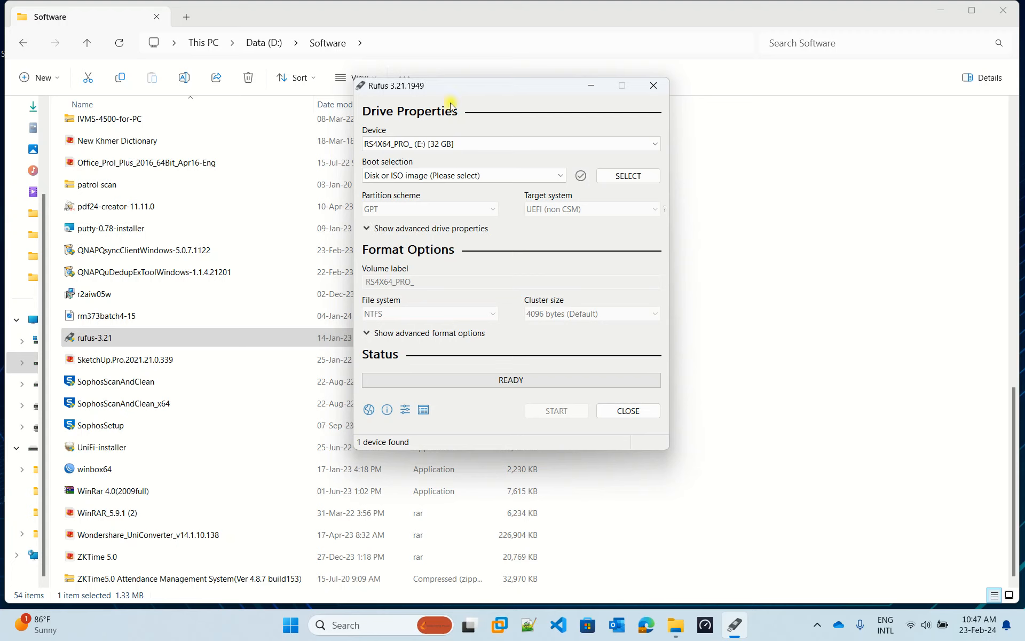
click(401, 147)
click(402, 155)
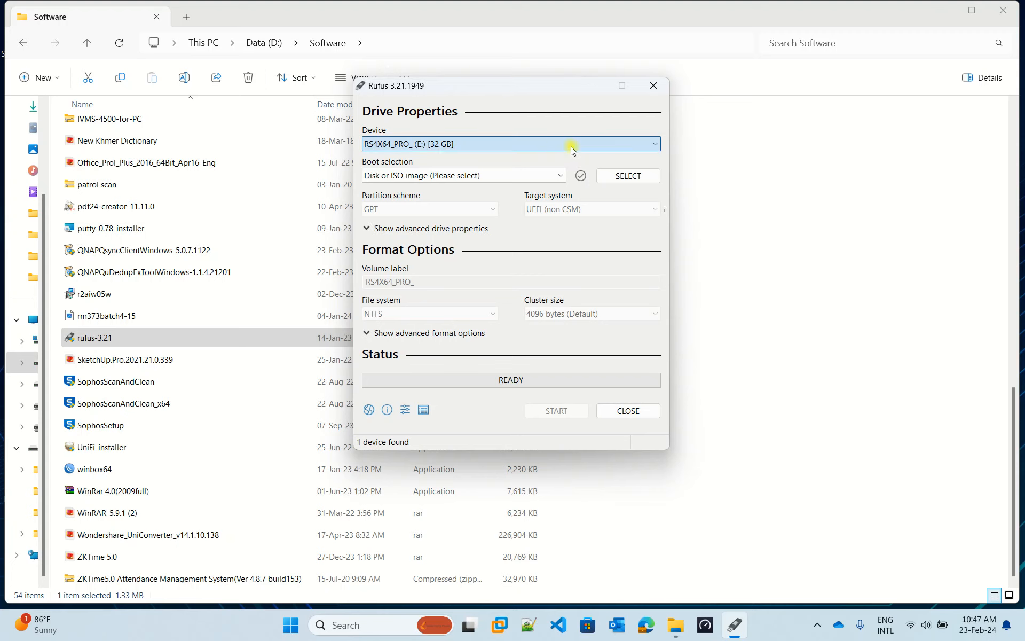
- Browse to the Window folder of ISO images under Software, widening the Name column
click(622, 177)
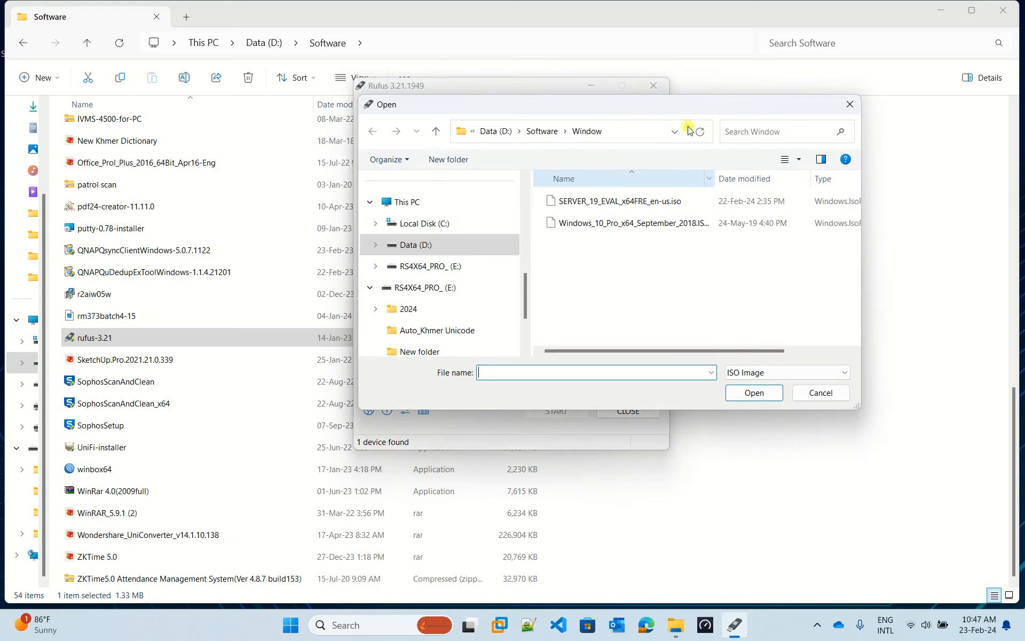
drag(595, 102, 452, 90)
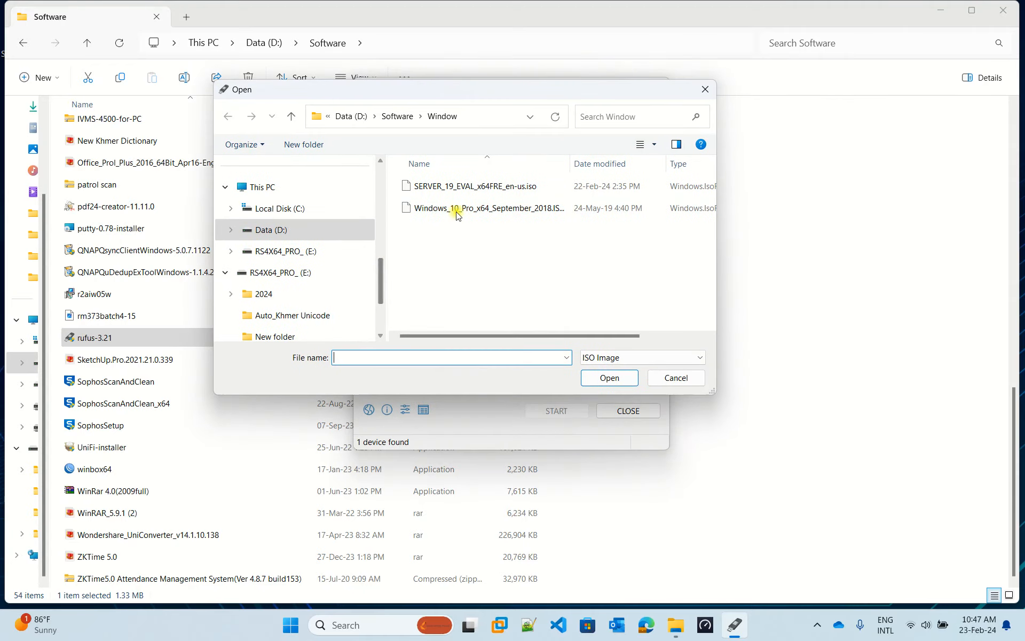
click(402, 116)
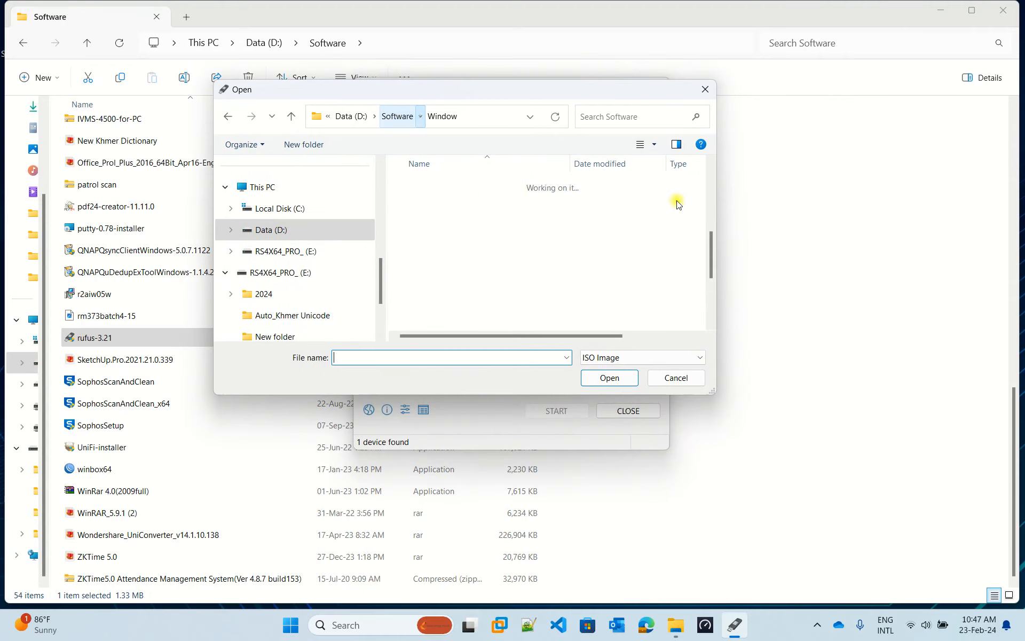
scroll(426, 272, down, 2)
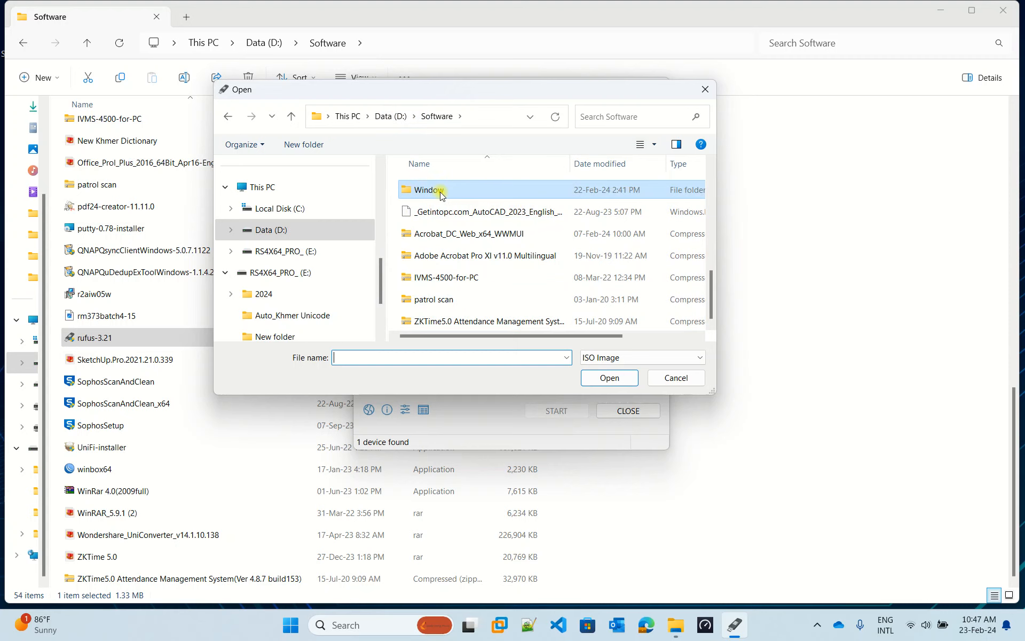
double_click(422, 189)
click(563, 208)
drag(570, 161, 623, 161)
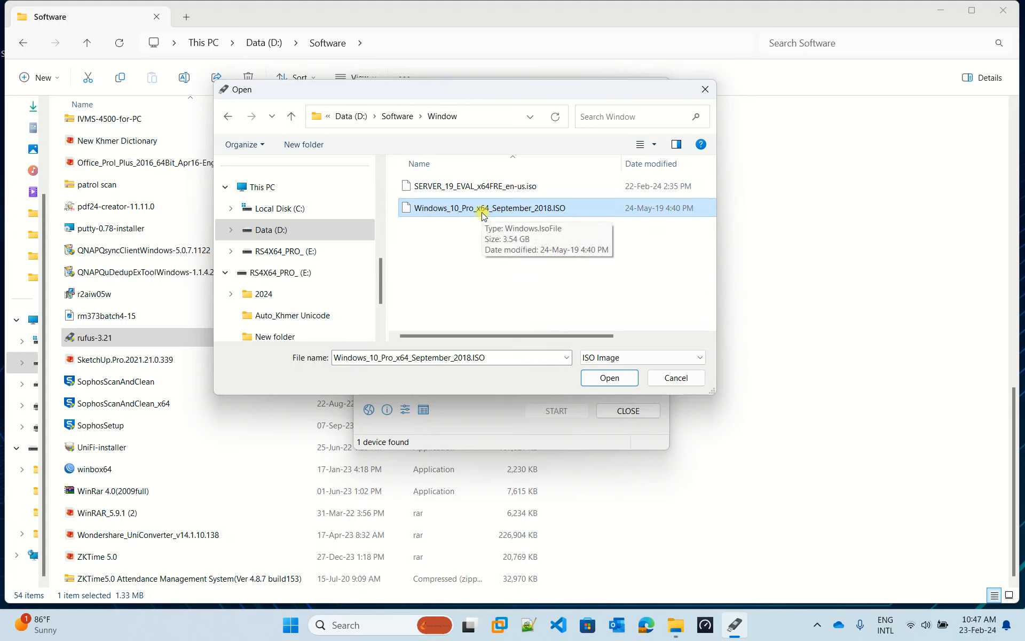
- Choose SERVER_19_EVAL_x64FRE_en-us.iso instead of the Windows 10 ISO and load it
click(490, 263)
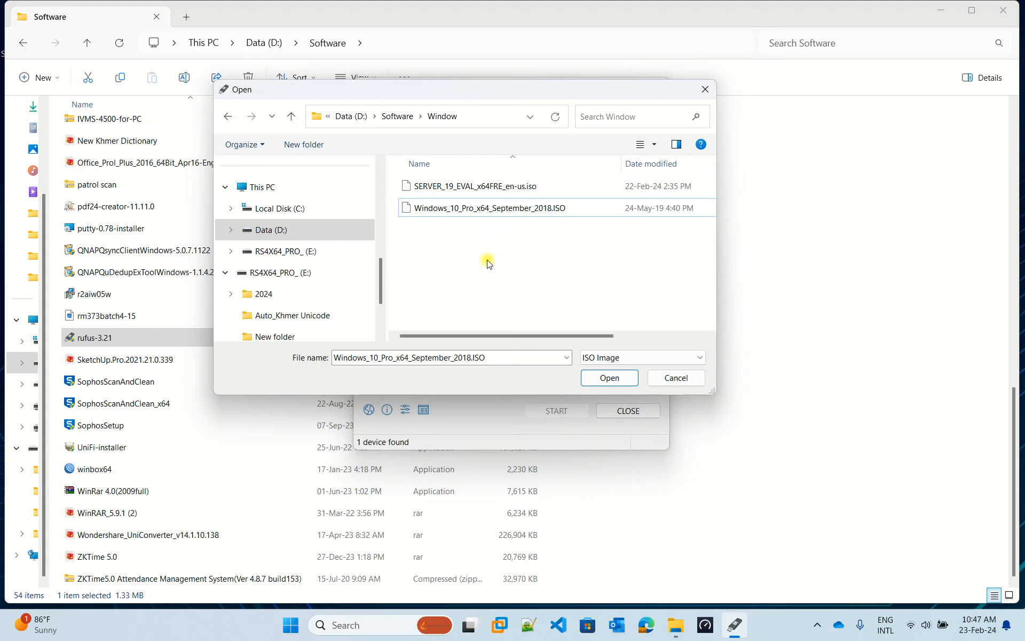
drag(529, 97, 512, 126)
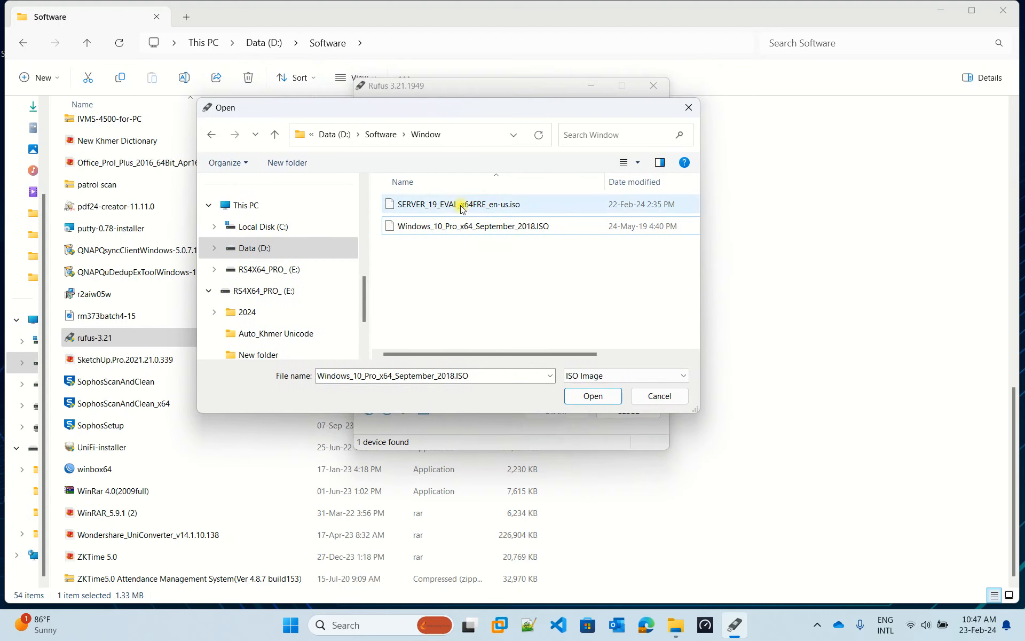
click(419, 205)
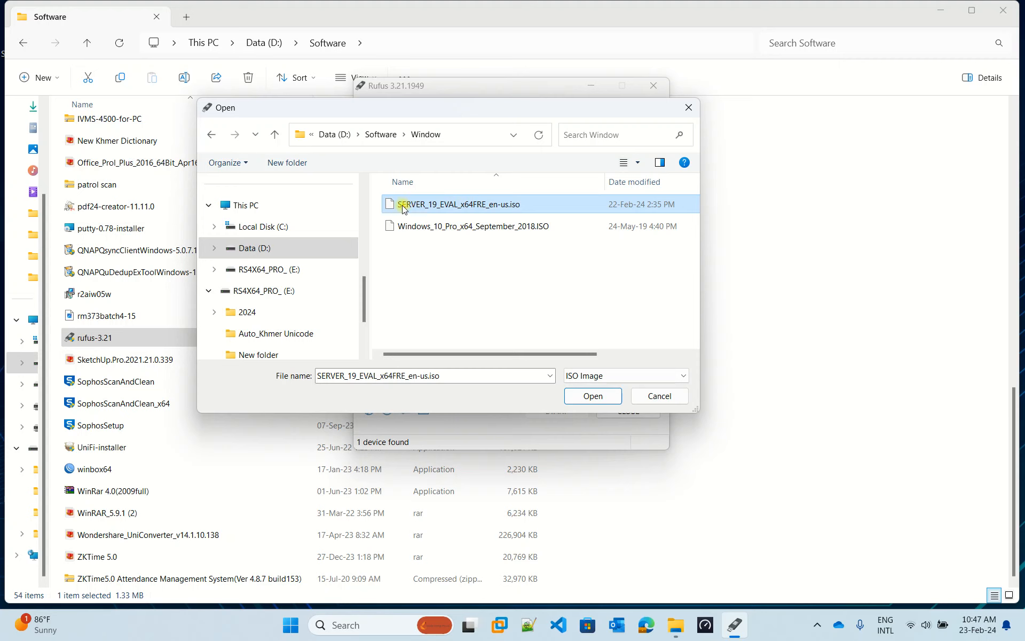
click(470, 255)
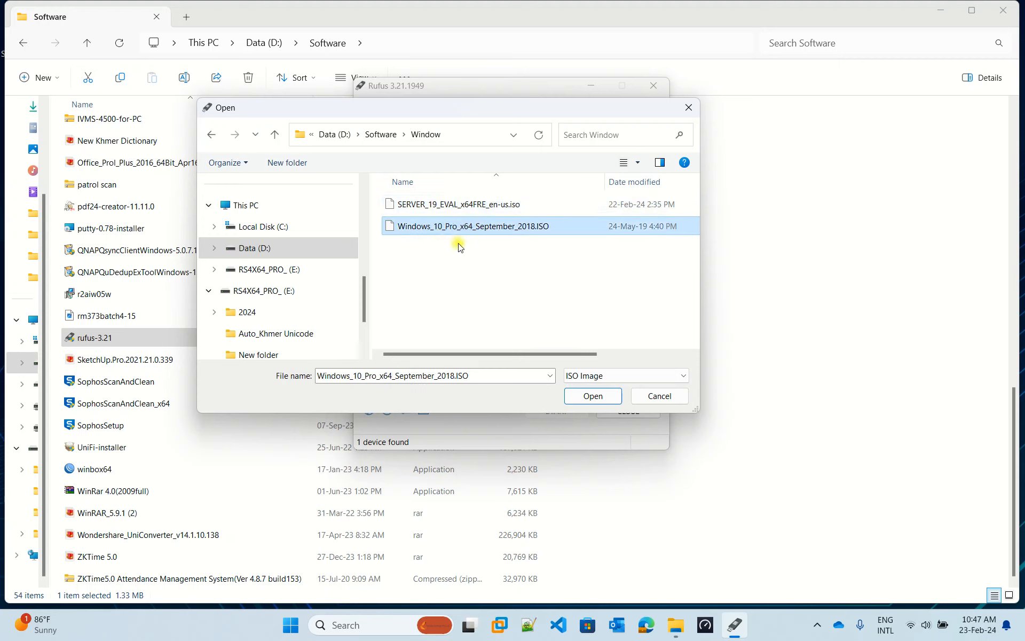
click(442, 206)
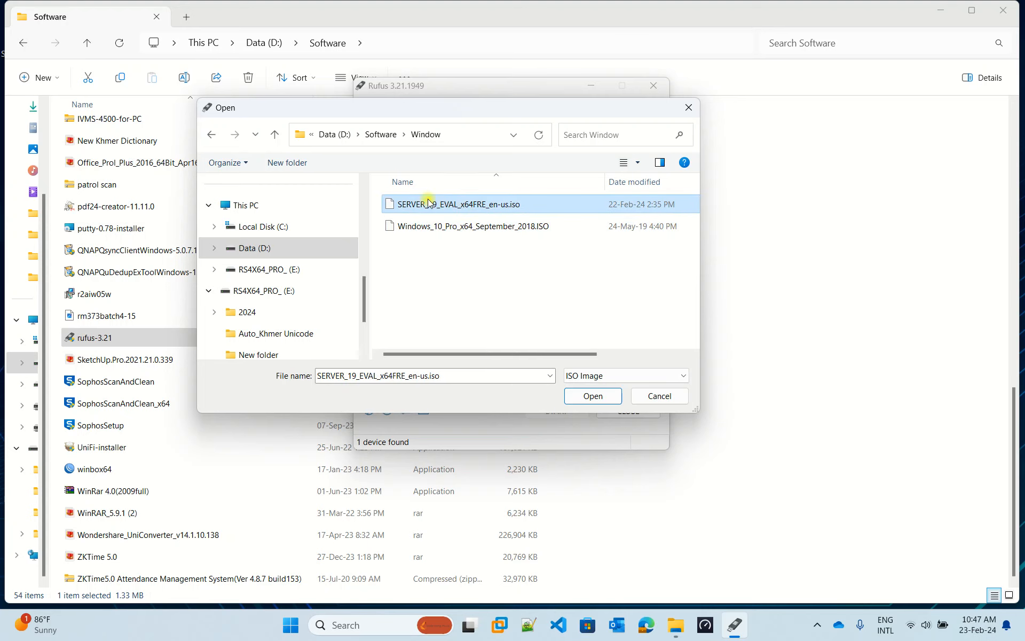
click(594, 396)
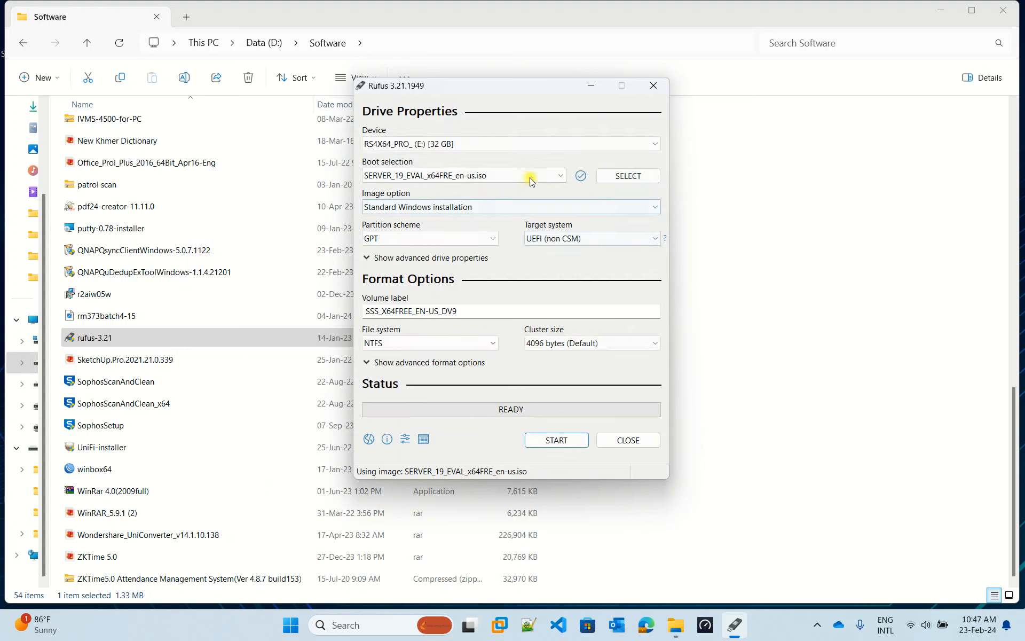
drag(536, 86, 536, 59)
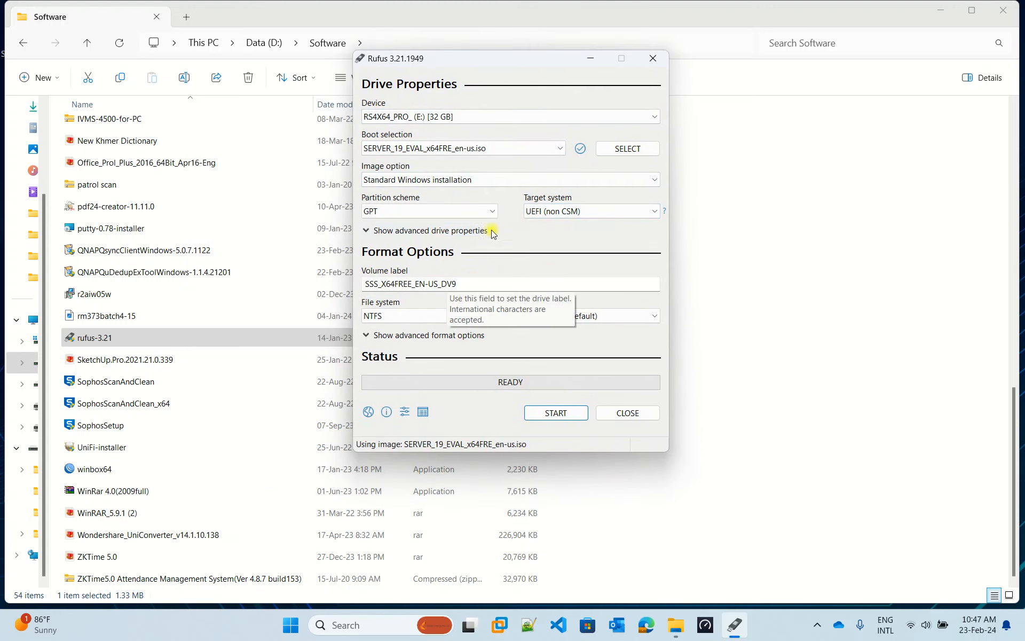
click(483, 211)
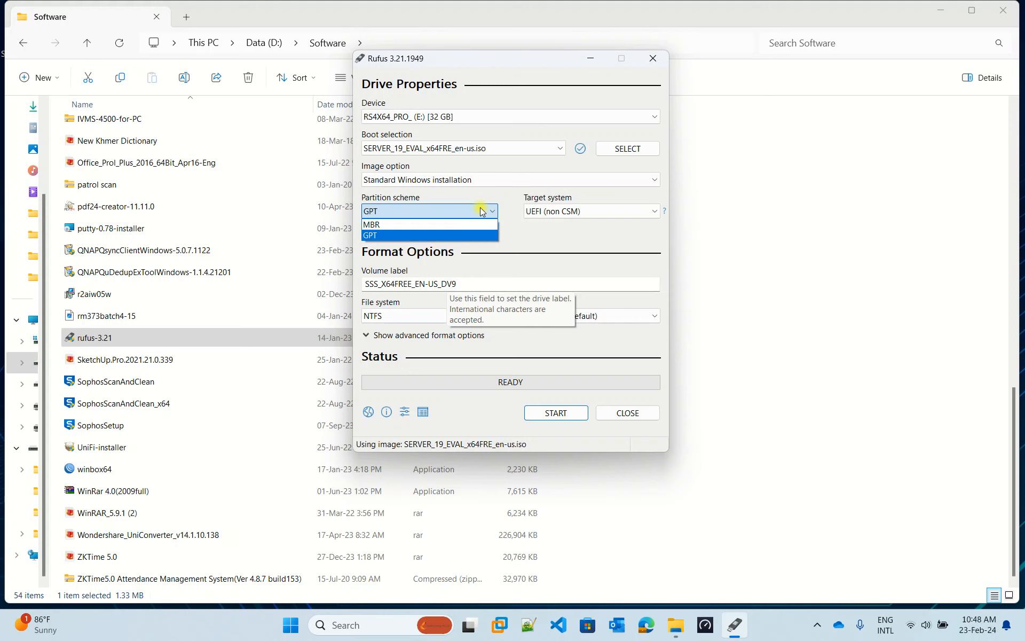
click(373, 235)
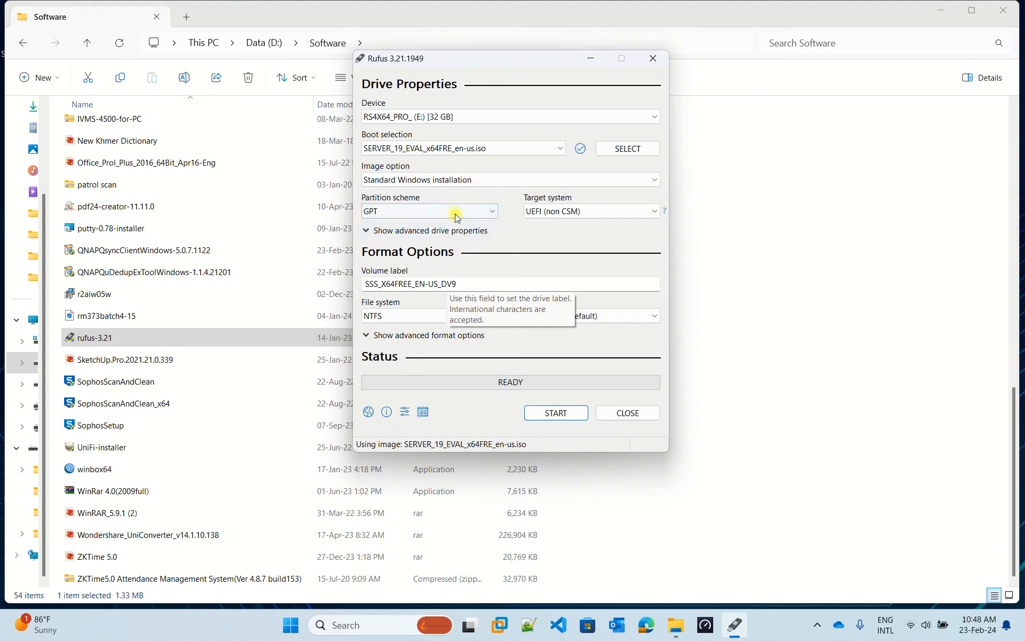
click(592, 212)
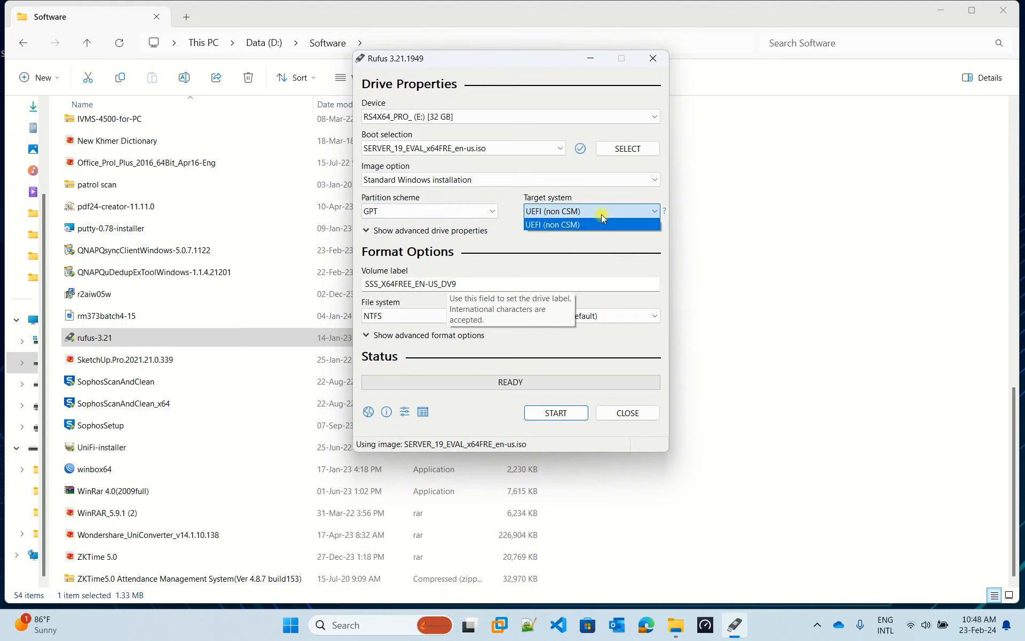
click(562, 225)
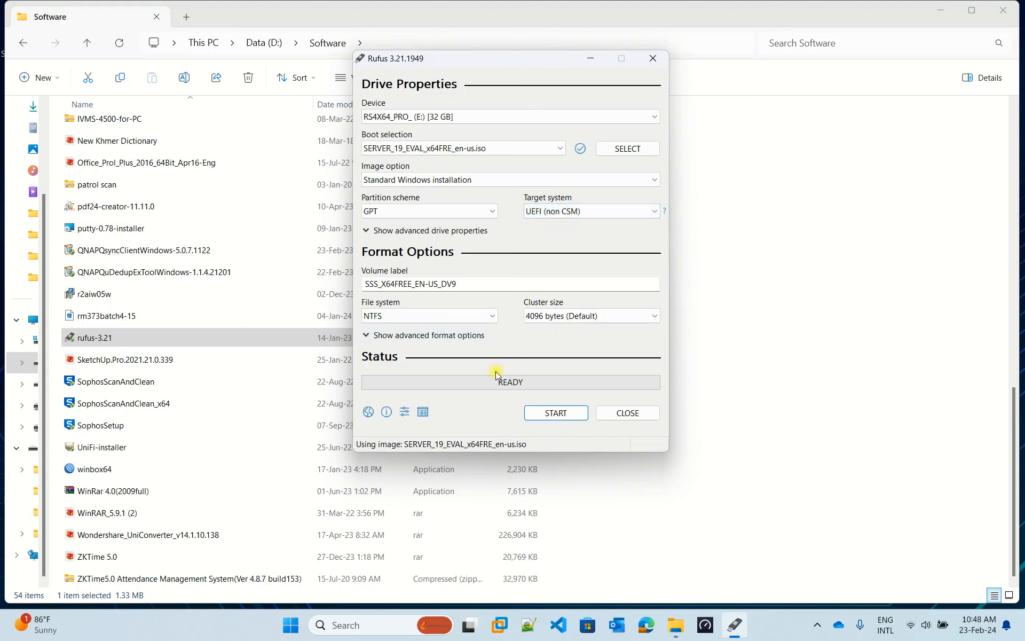
- Start writing the Server 2019 ISO, keeping default customization and accepting erasure of the 32 GB drive
click(537, 419)
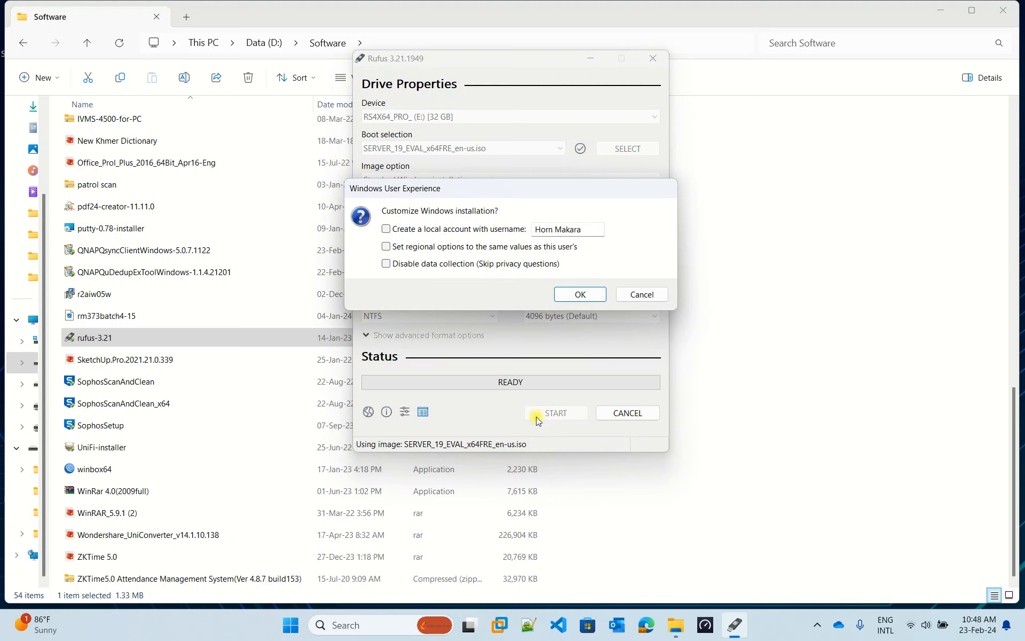
click(568, 300)
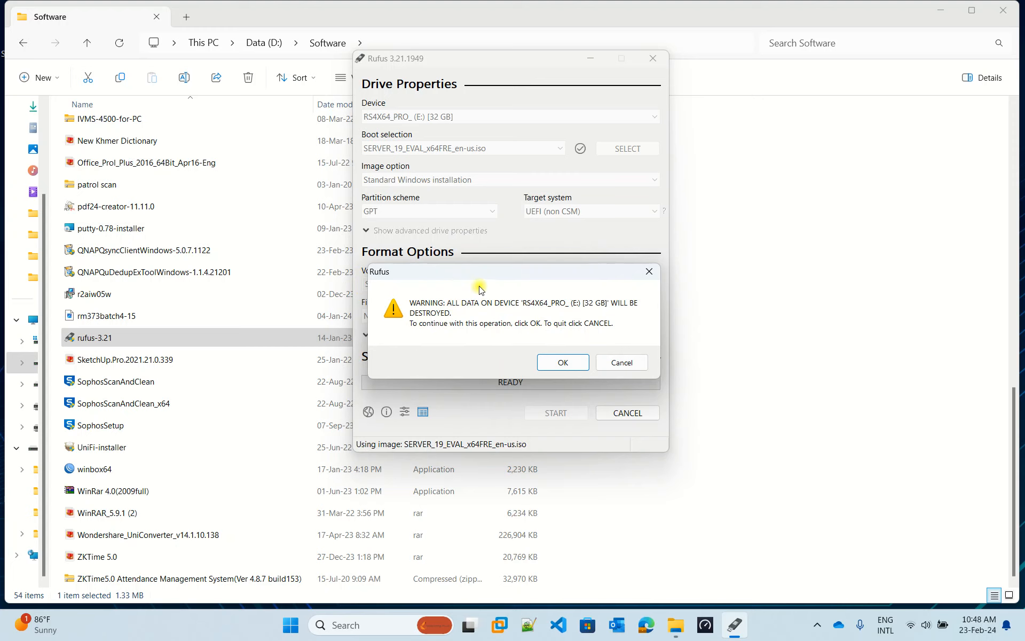
click(563, 363)
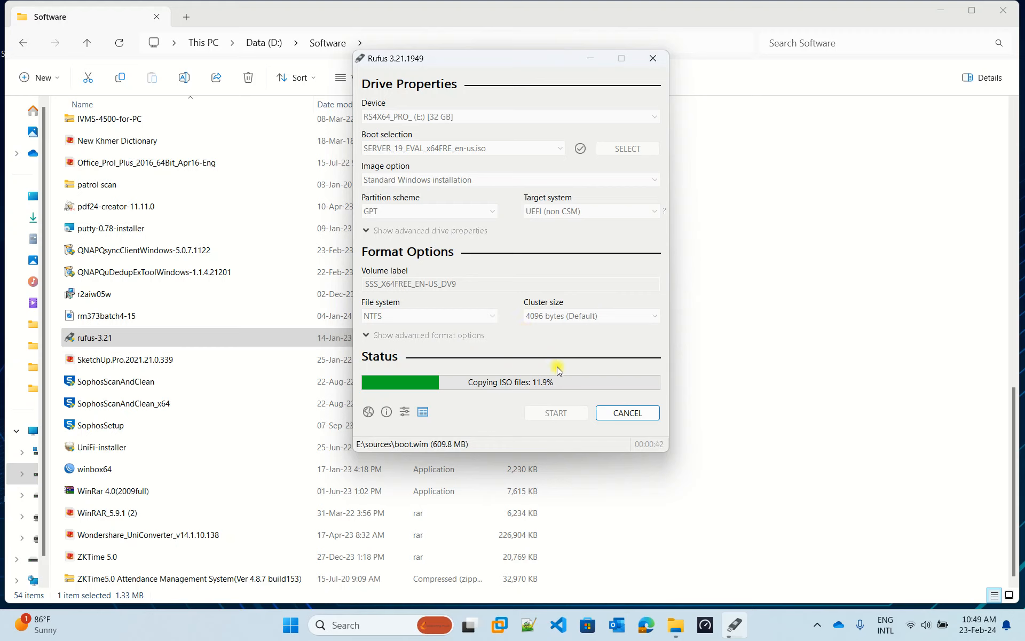
- Wait for Rufus to reach READY, then widen File Explorer's folder tree to read drive names
click(818, 634)
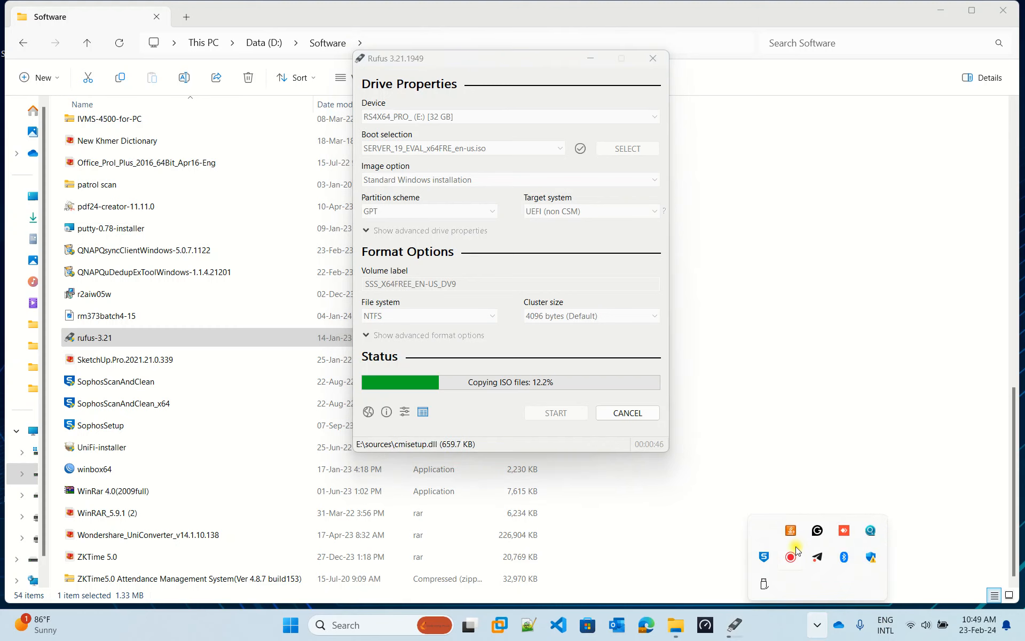
click(726, 512)
click(720, 625)
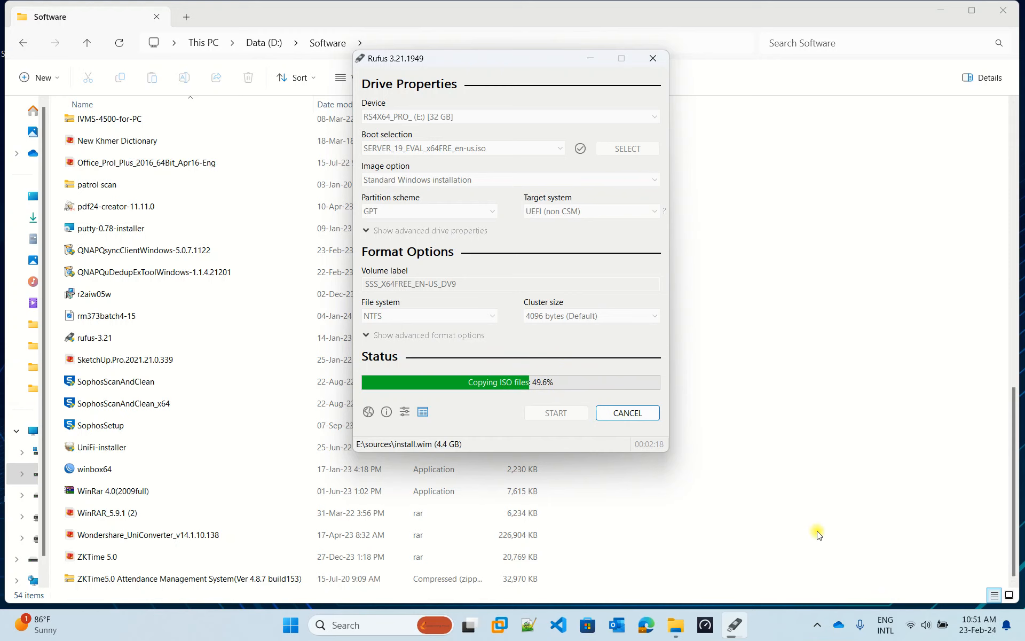
click(818, 625)
click(795, 562)
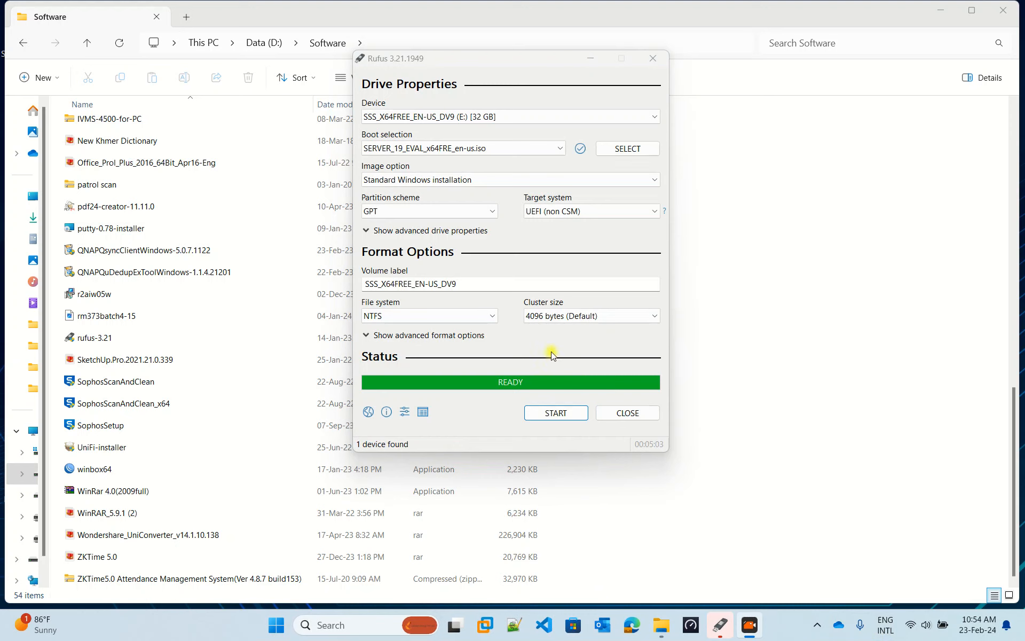
click(539, 337)
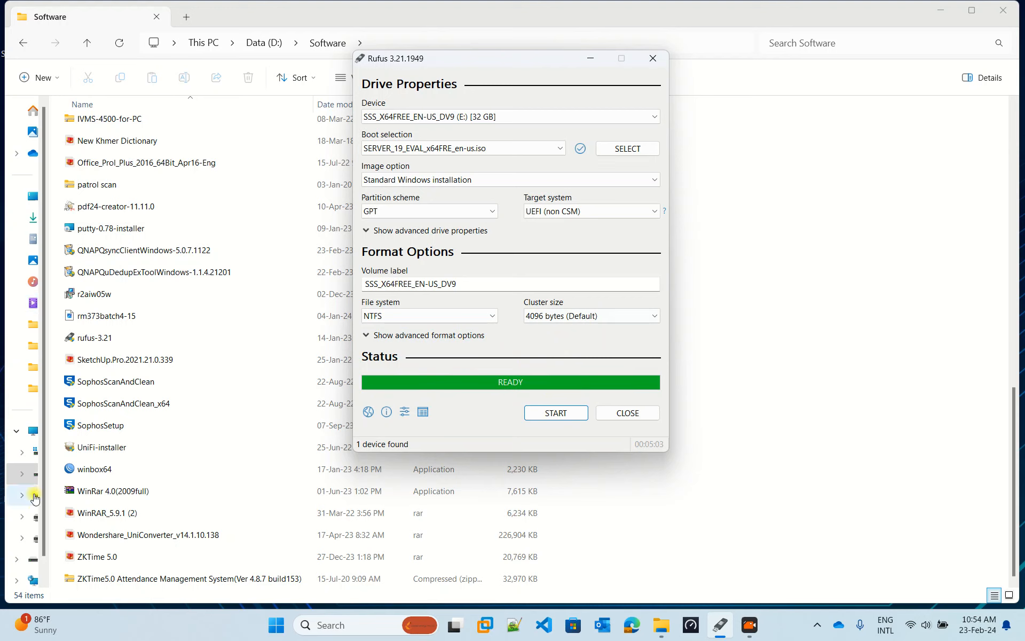
drag(50, 476, 73, 442)
- Open the SSS_X64FREE_EN-US_DV9 (E:) drive and review its eight items, including boot, efi and setup
click(52, 496)
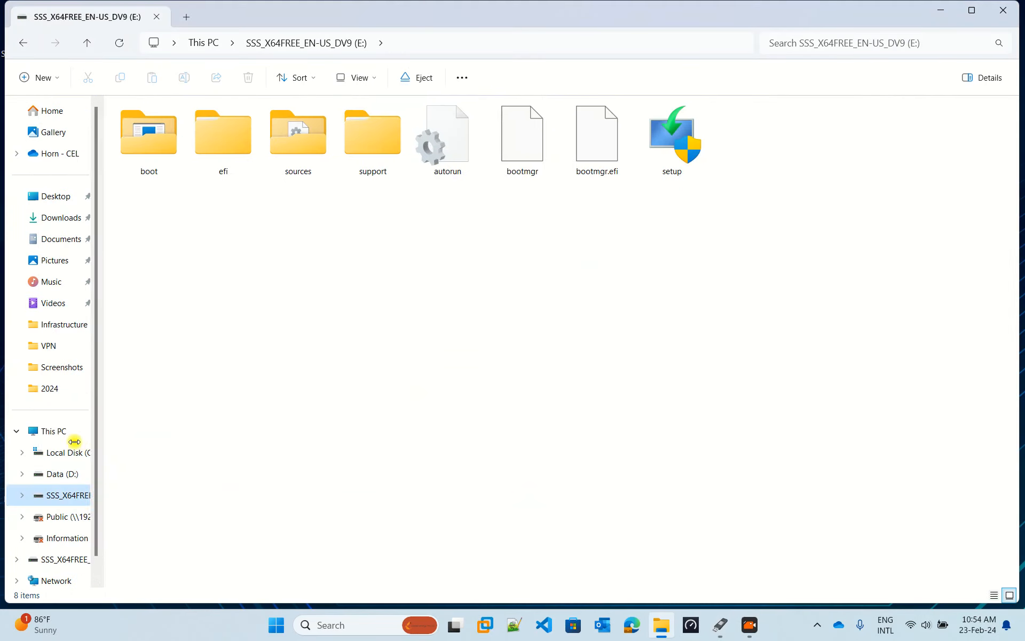
drag(666, 379, 24, 73)
drag(719, 219, 112, 67)
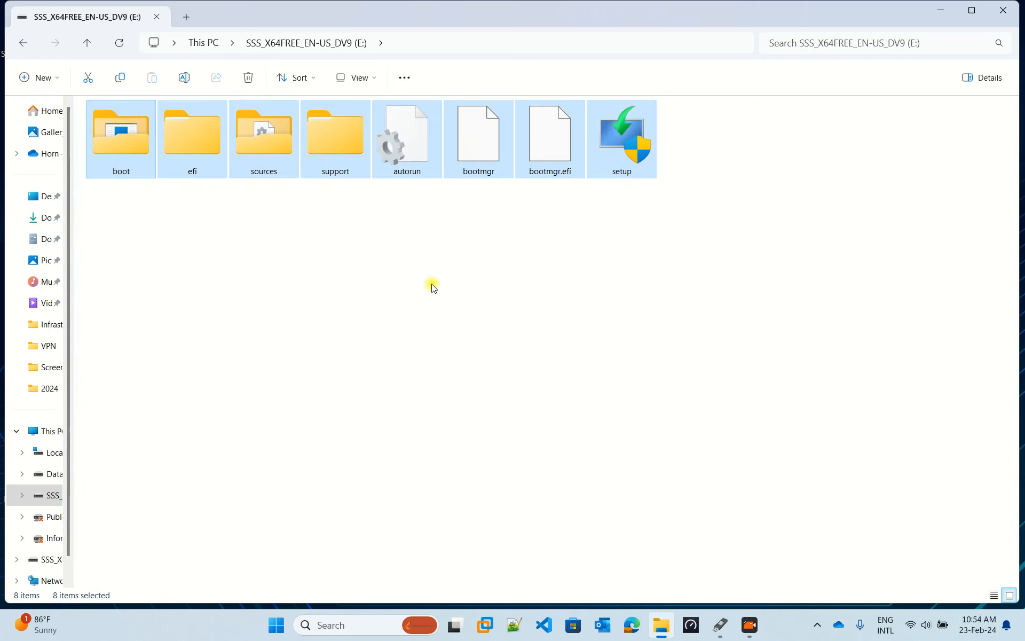
click(718, 321)
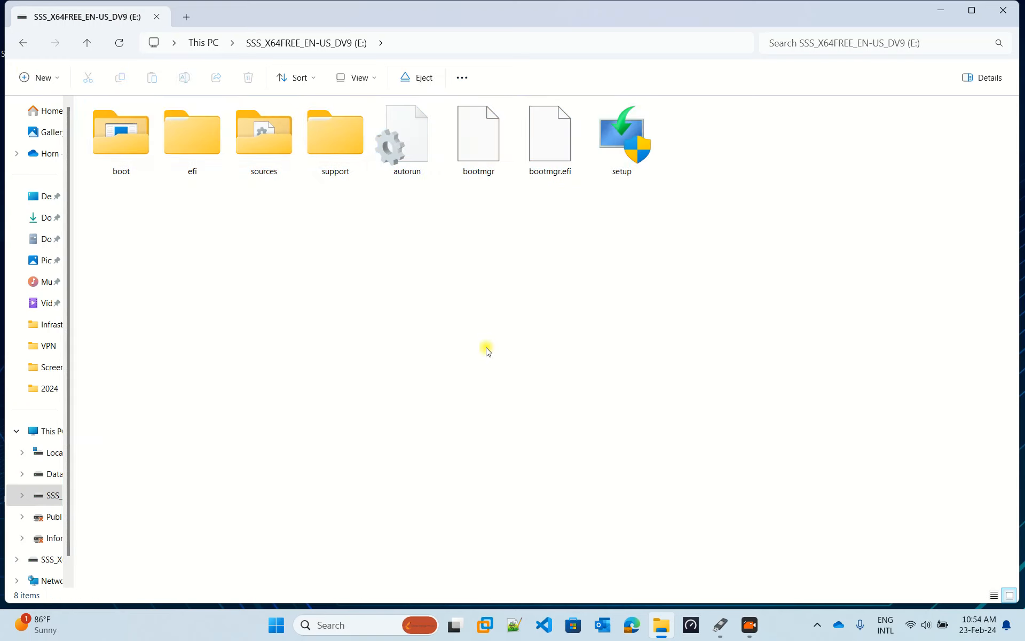